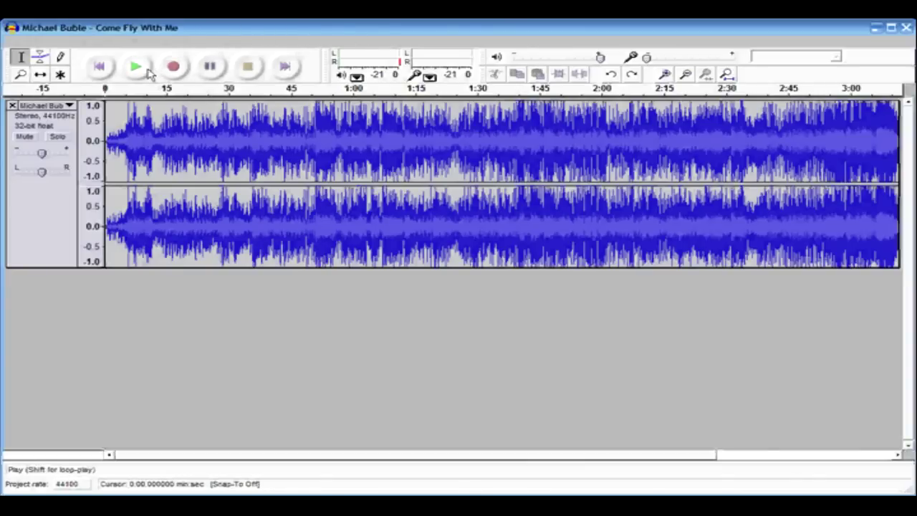
Preview the song, split the stereo track into Left and Right tracks, and select the Right track.
click(147, 71)
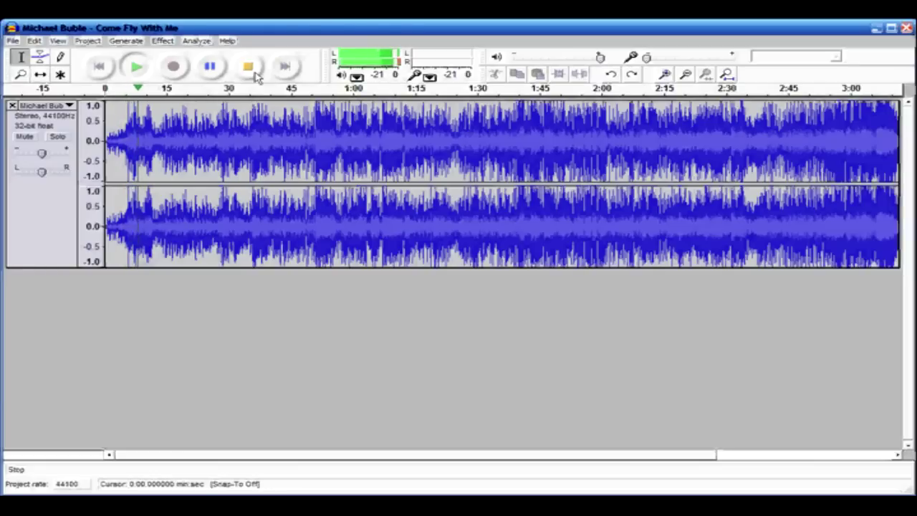
click(256, 75)
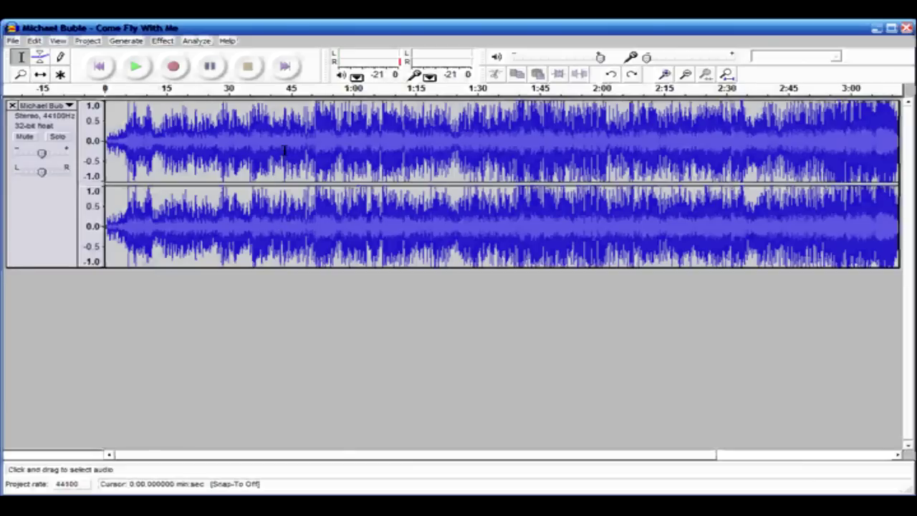
click(42, 123)
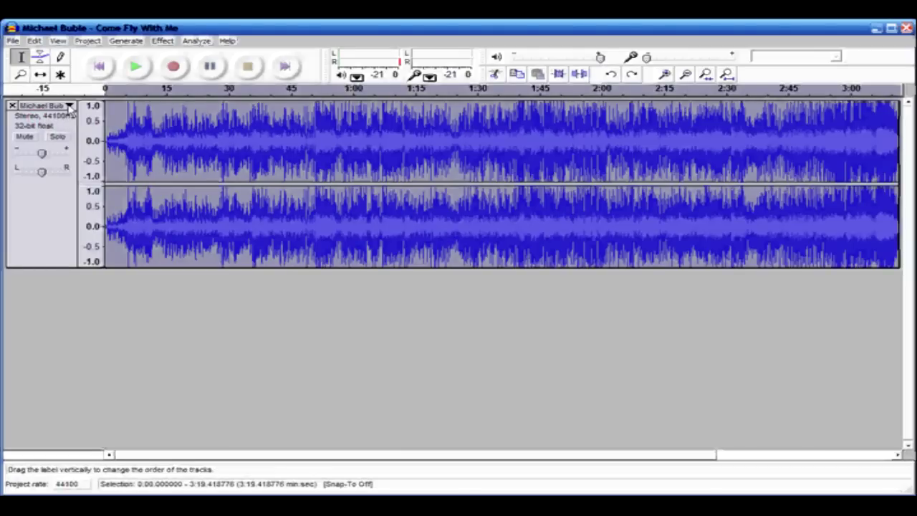
click(70, 106)
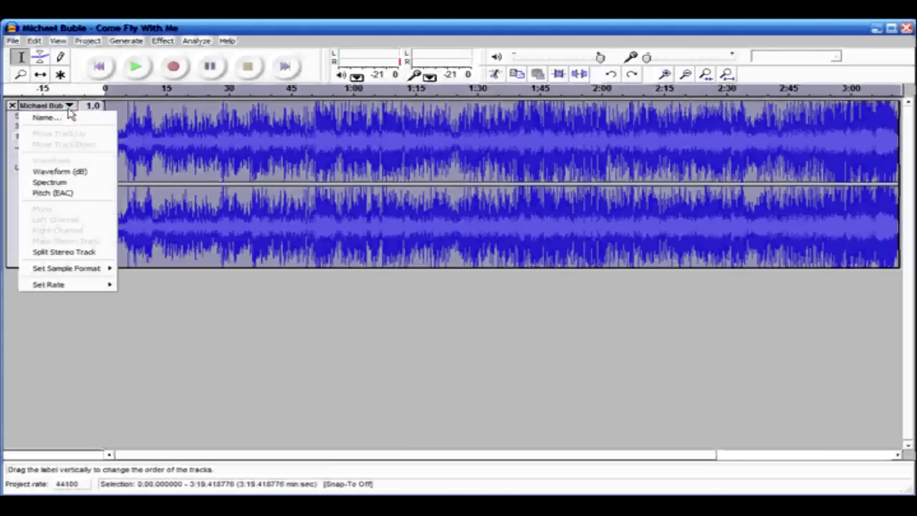
click(81, 255)
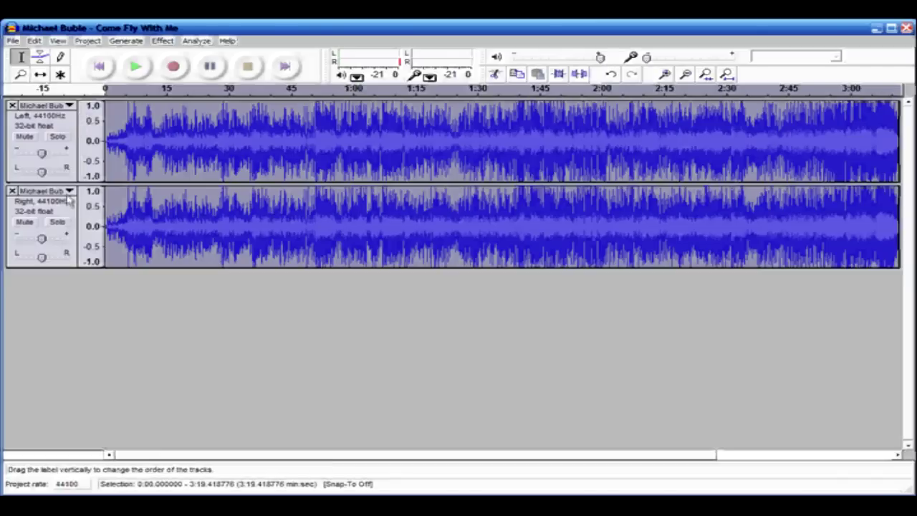
click(56, 202)
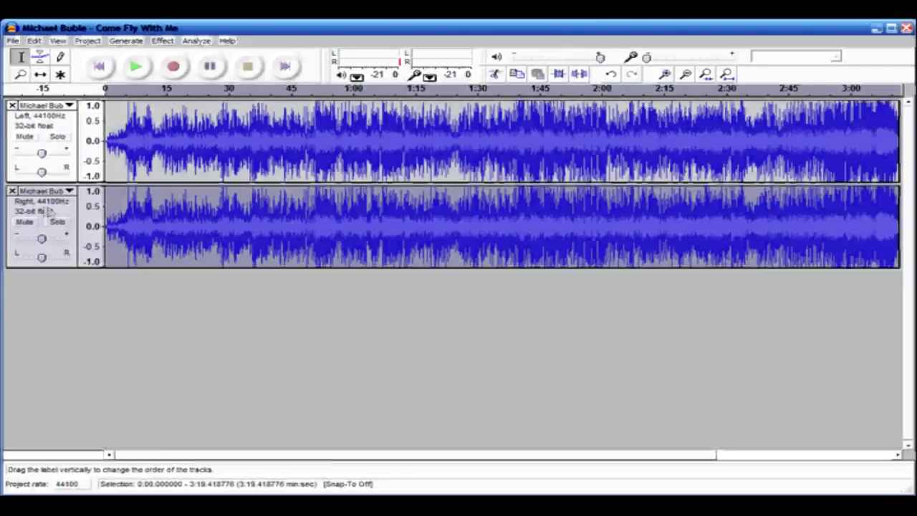
click(41, 212)
Apply Invert to the Right track, then set both the Left and Right tracks to Mono.
click(163, 41)
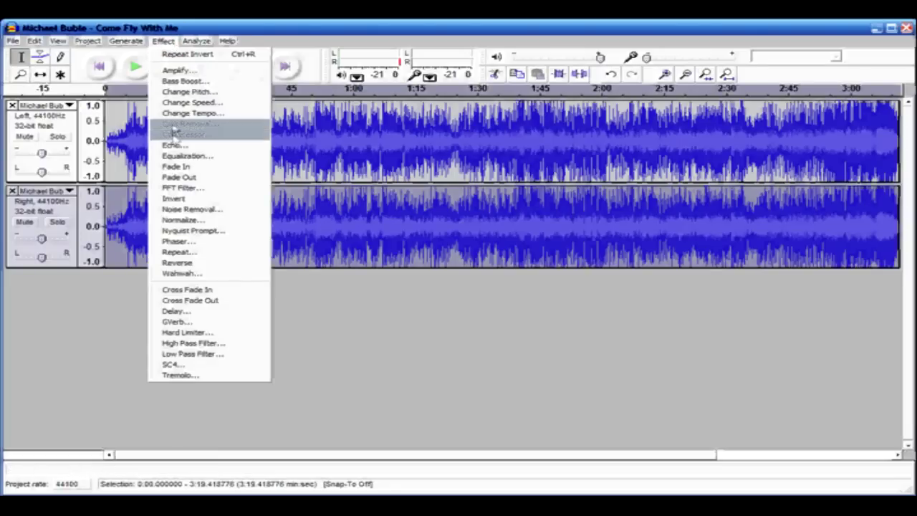
click(191, 198)
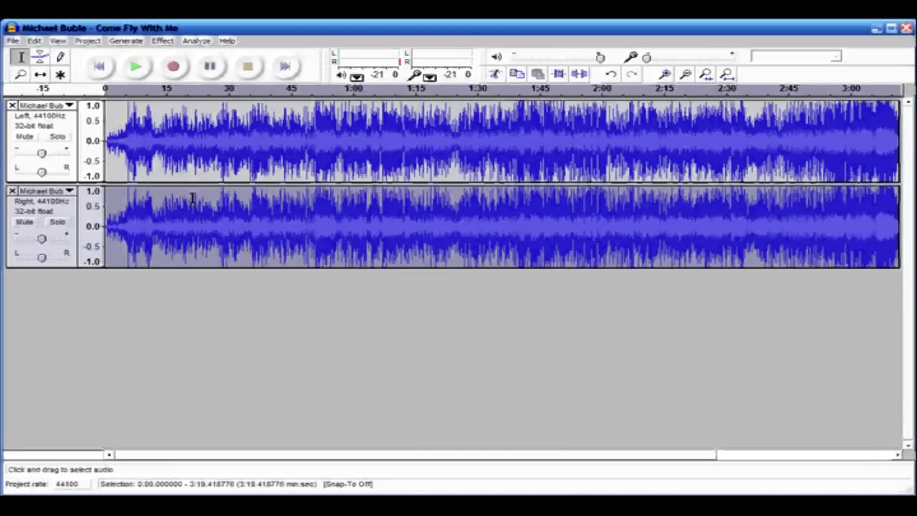
click(57, 115)
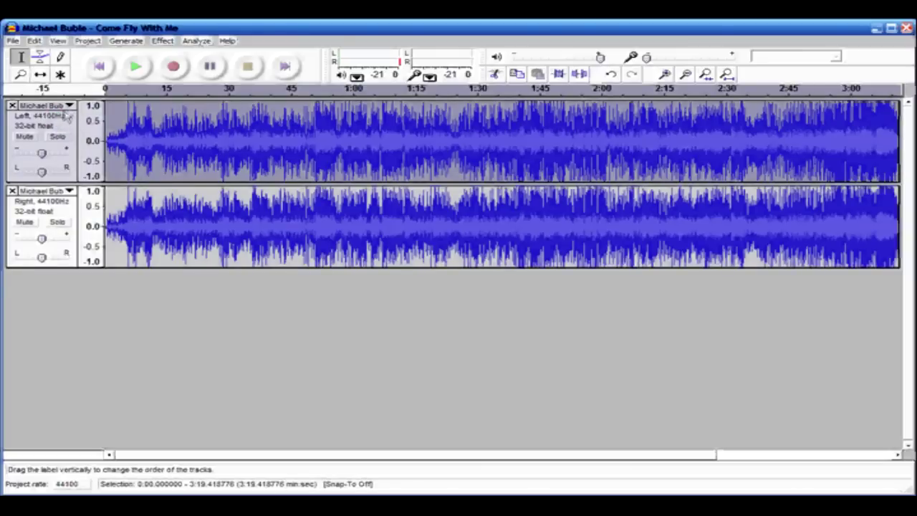
click(70, 105)
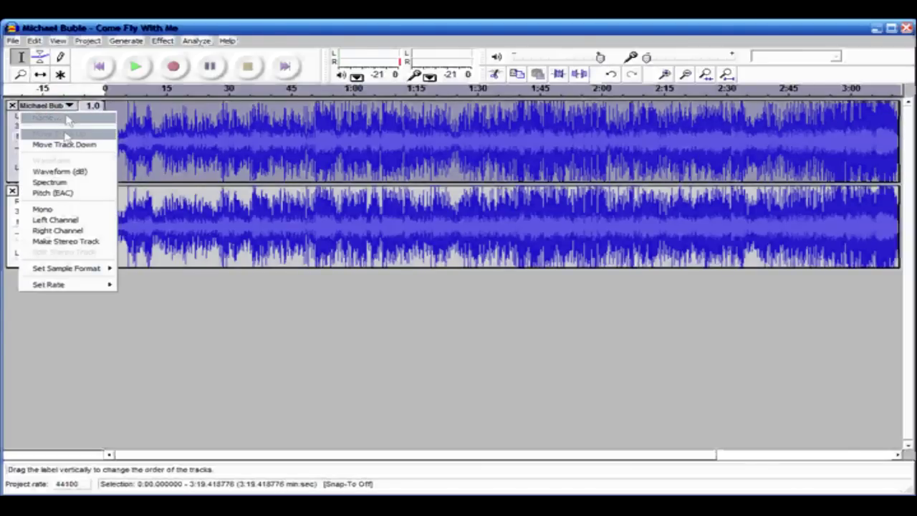
click(65, 209)
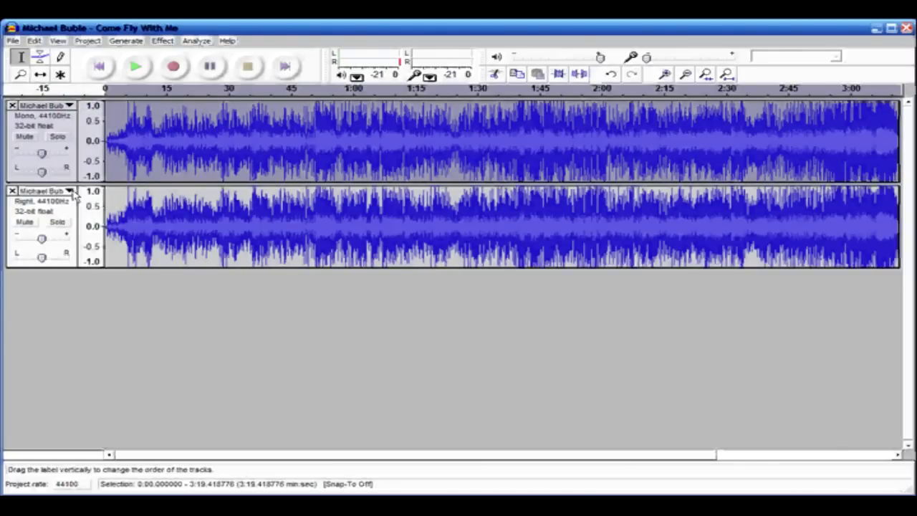
shift+click(66, 199)
click(68, 190)
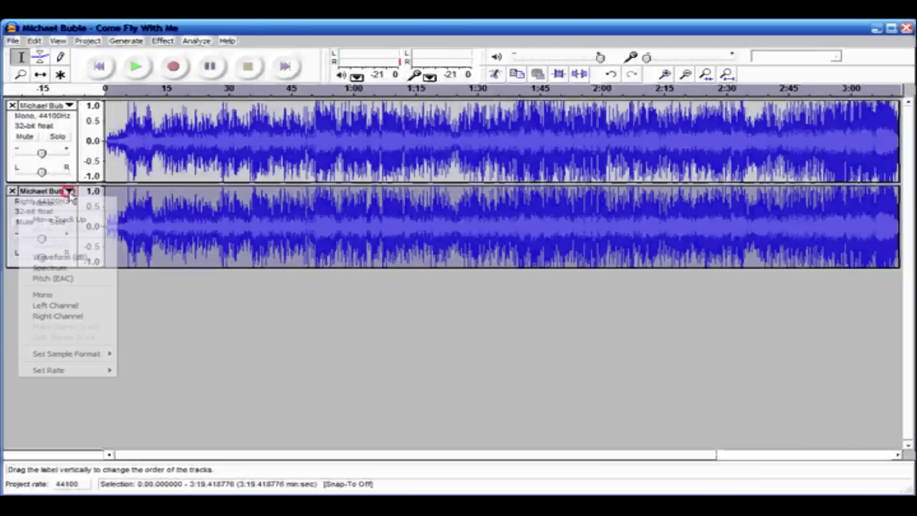
click(63, 295)
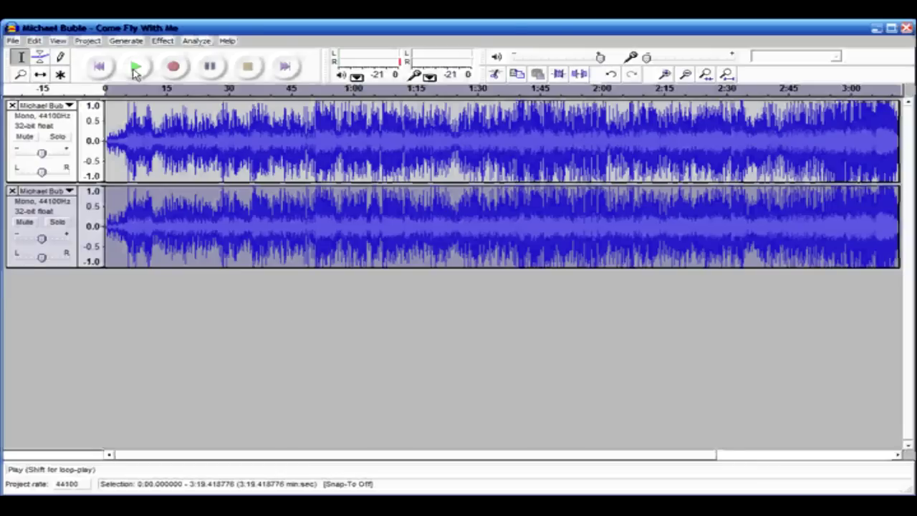
click(136, 68)
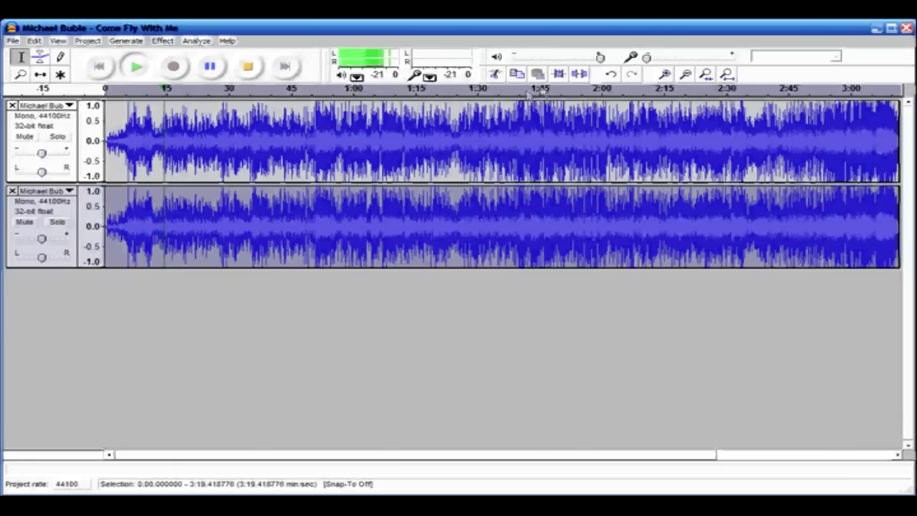
click(251, 71)
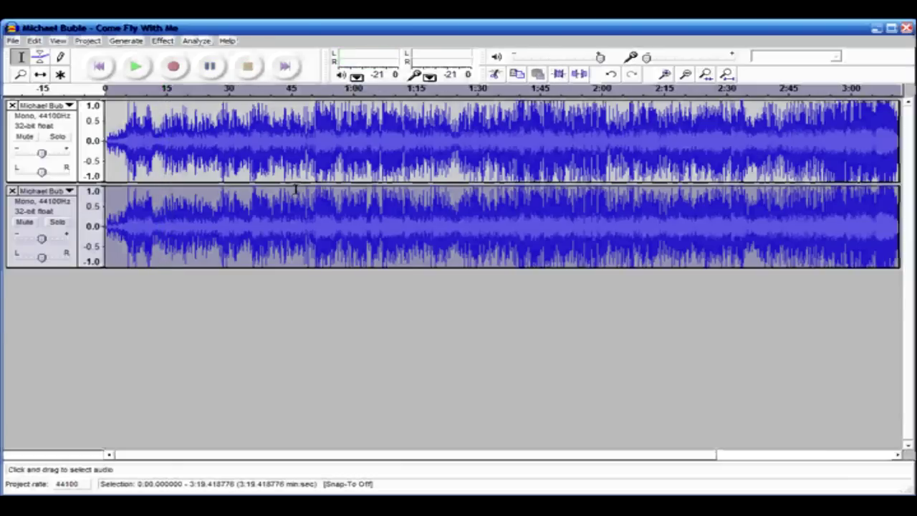